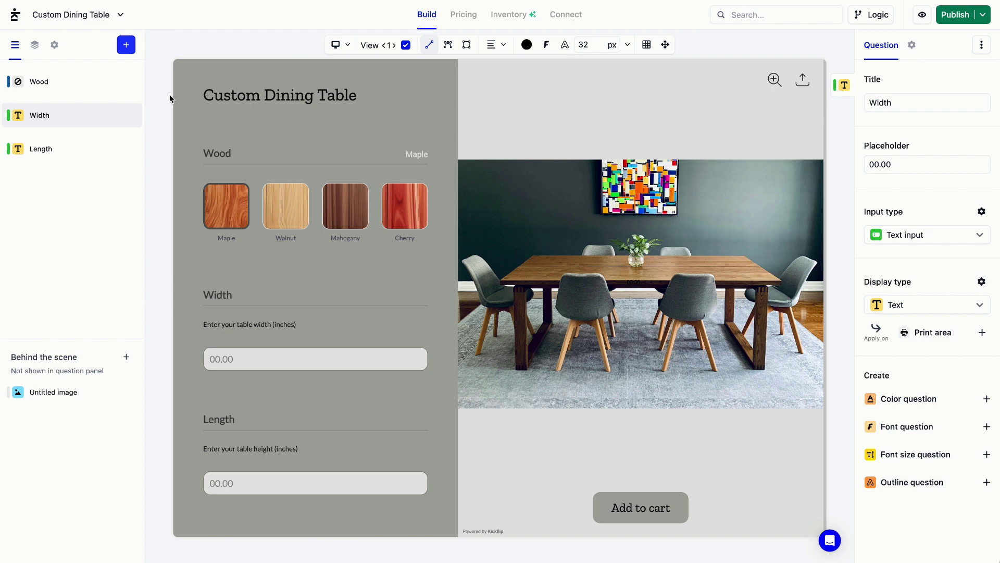
left_click(128, 49)
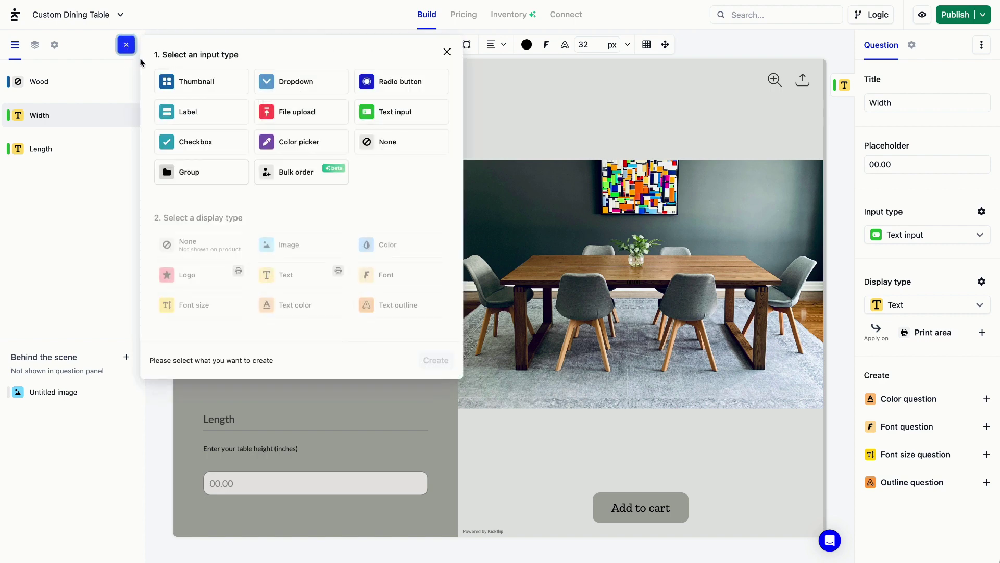
left_click(386, 117)
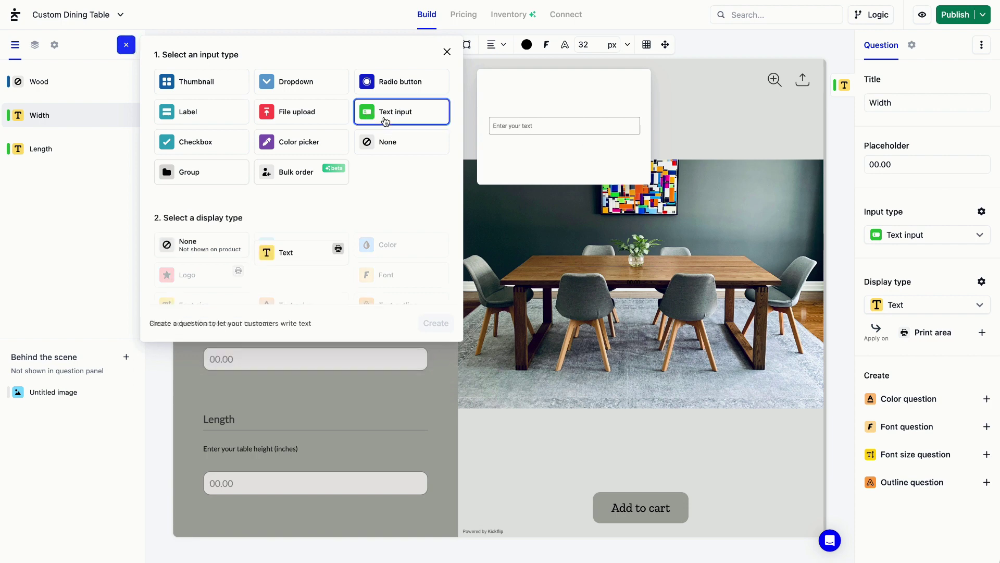
left_click(188, 252)
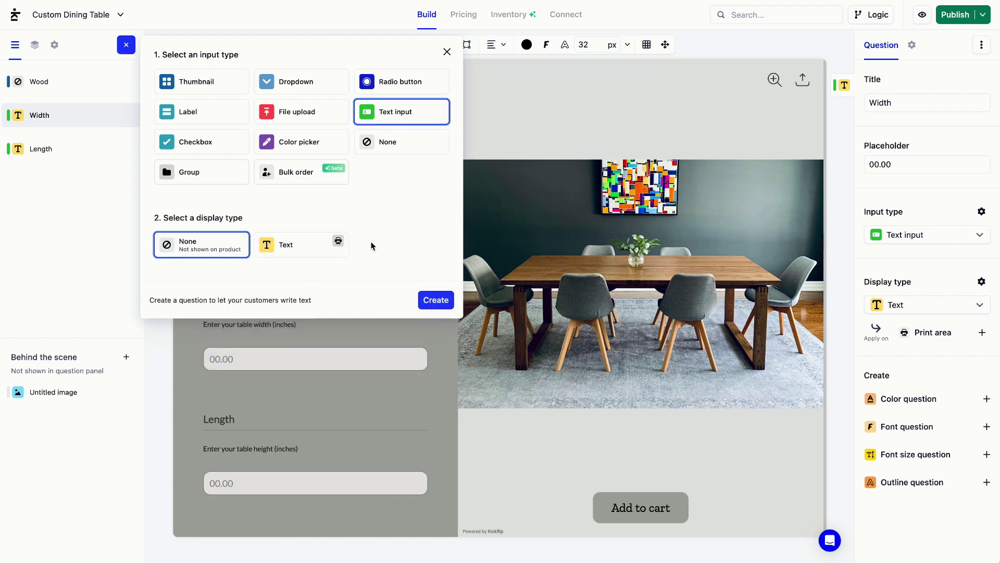
left_click(446, 51)
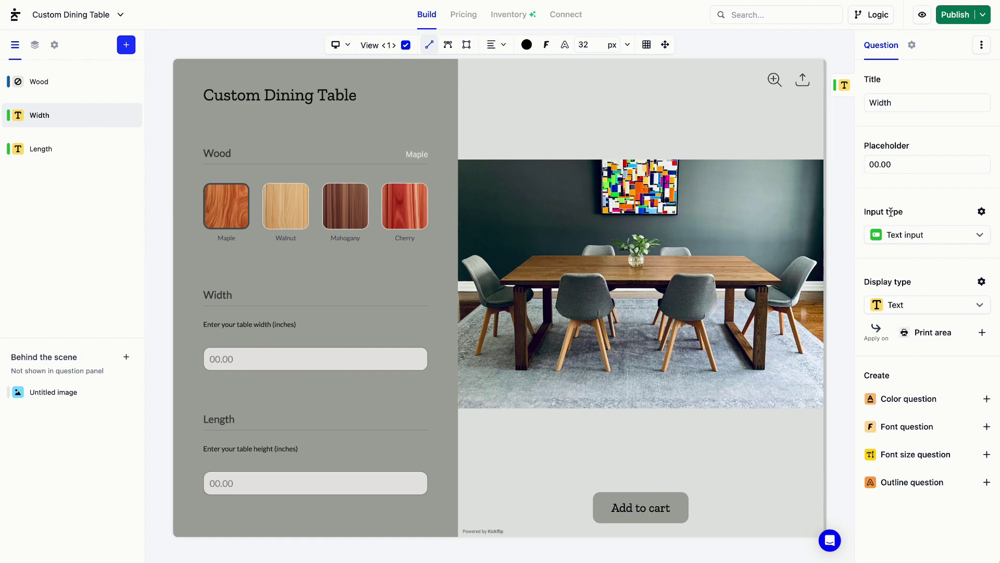
Limit the Width text answer to numbers only, with decimals still allowed
left_click(982, 213)
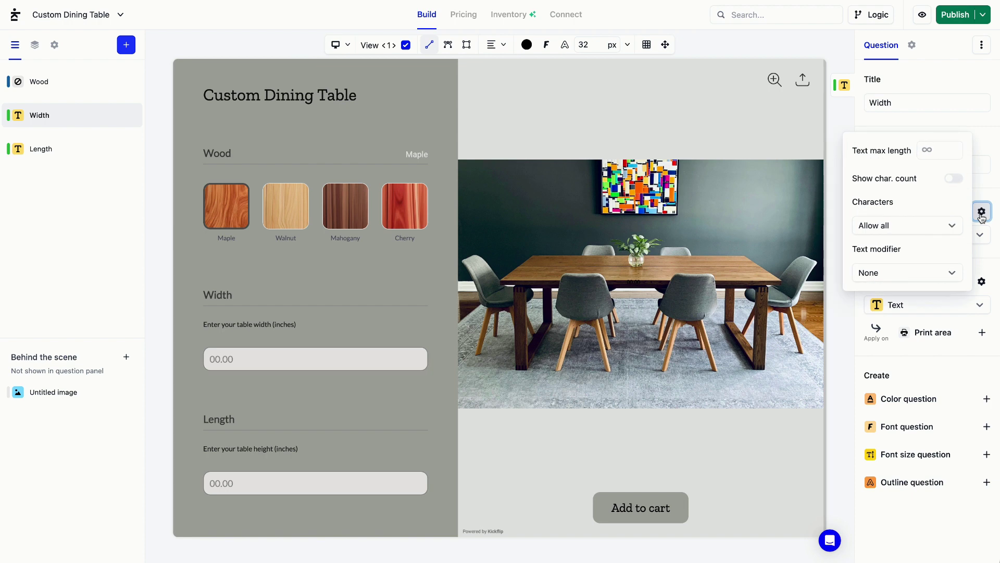
left_click(885, 224)
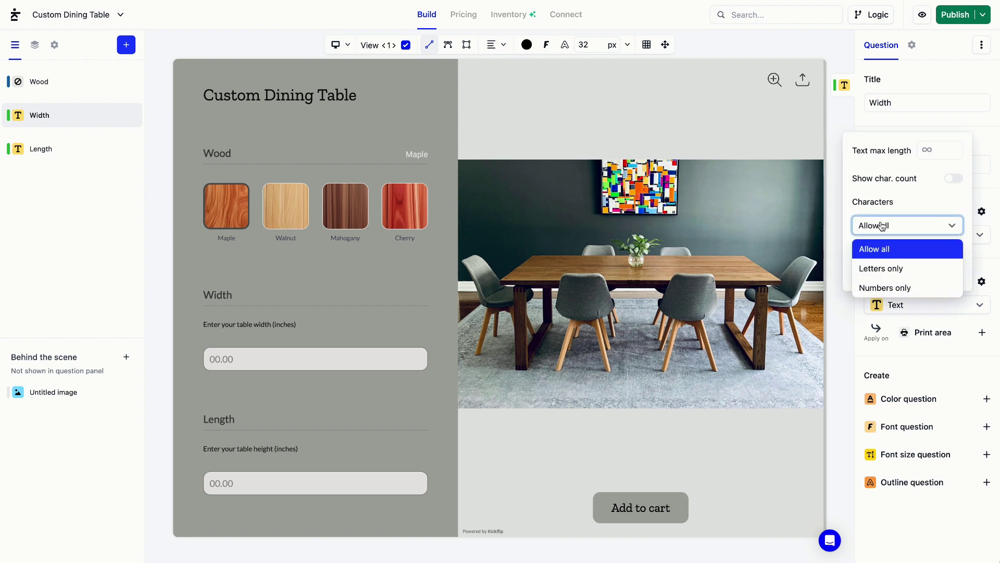
left_click(897, 290)
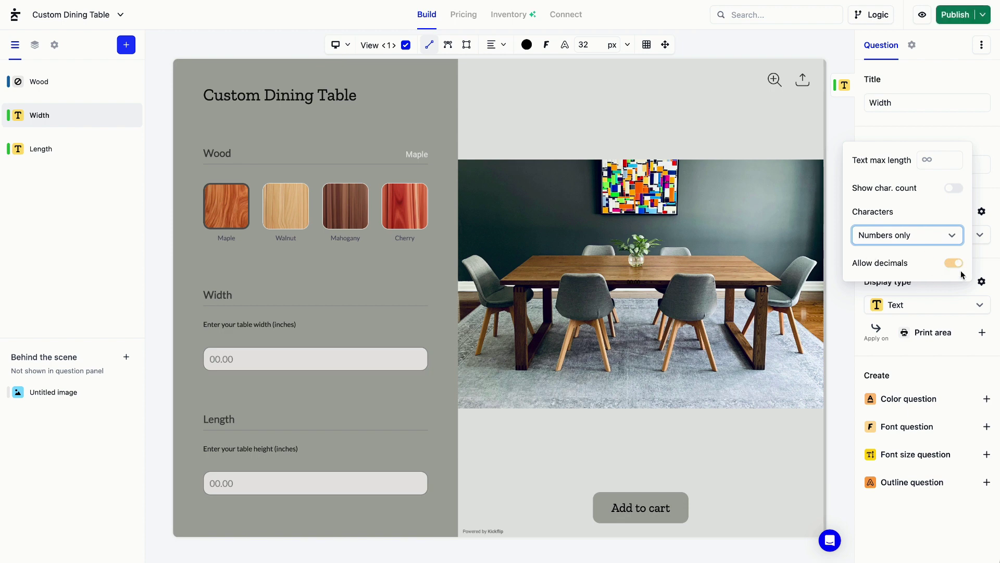
left_click(850, 133)
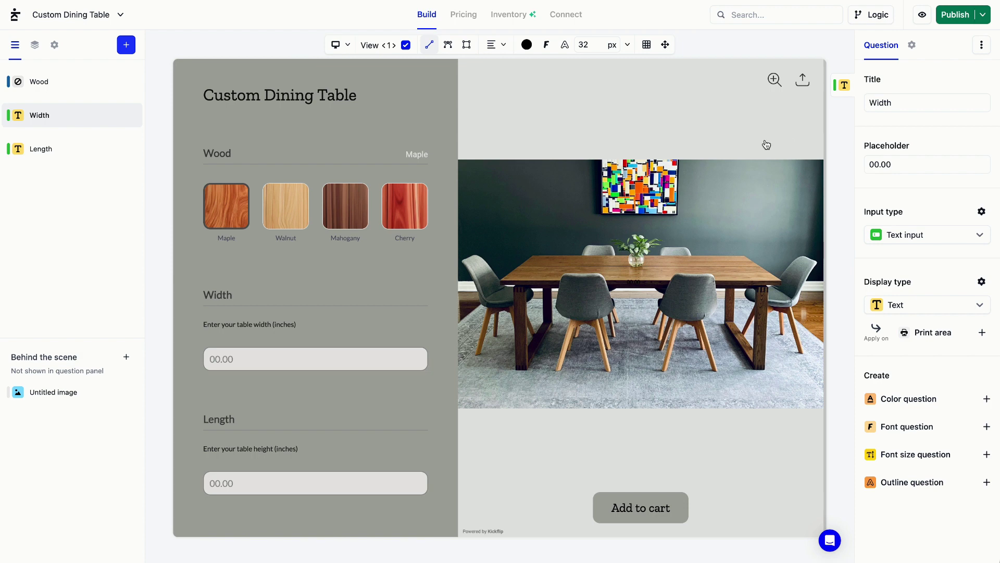
Publish the draft and show the Pricing page's Equations tab
left_click(957, 18)
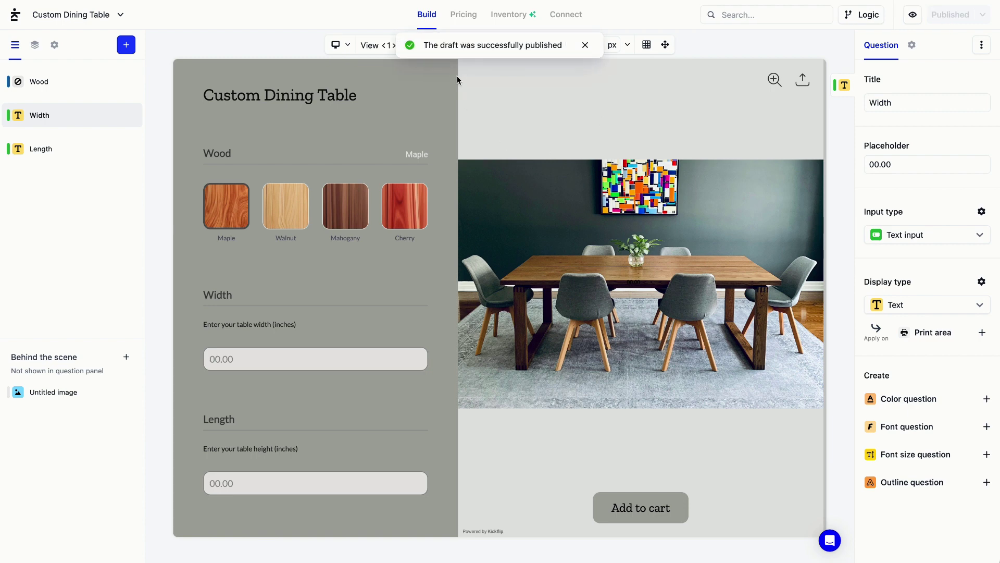
left_click(467, 20)
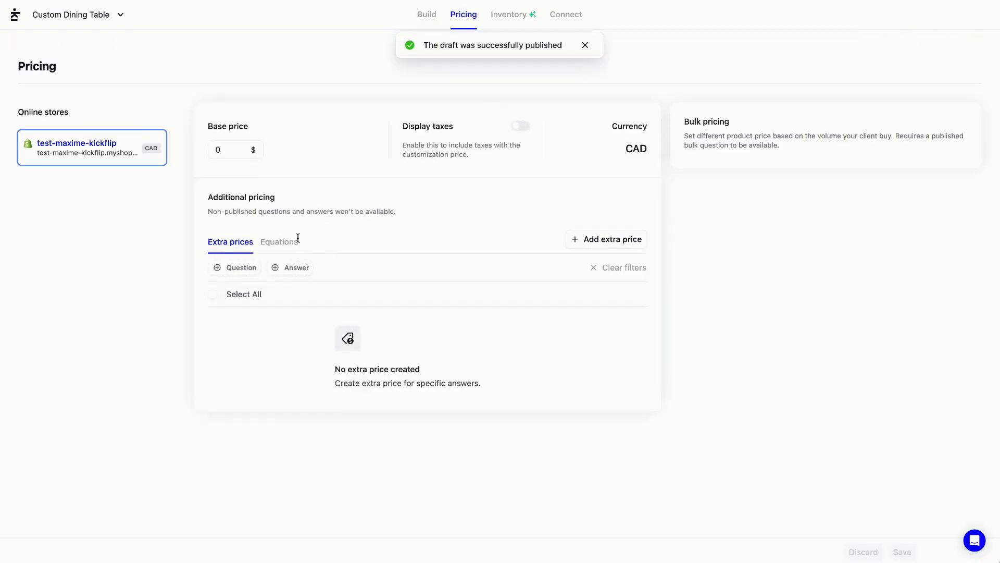
left_click(277, 245)
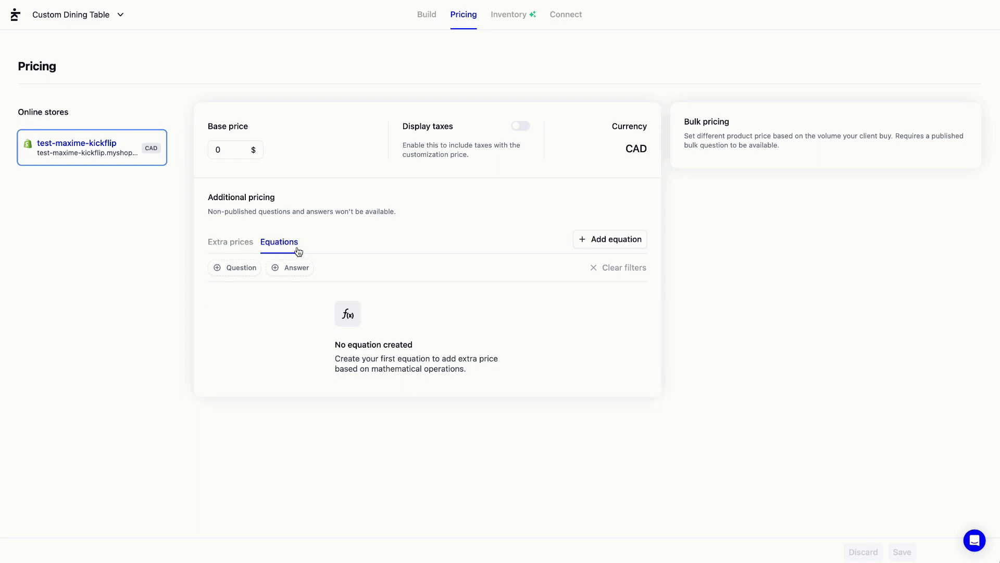
Start a new pricing equation reading Width × Length
left_click(587, 239)
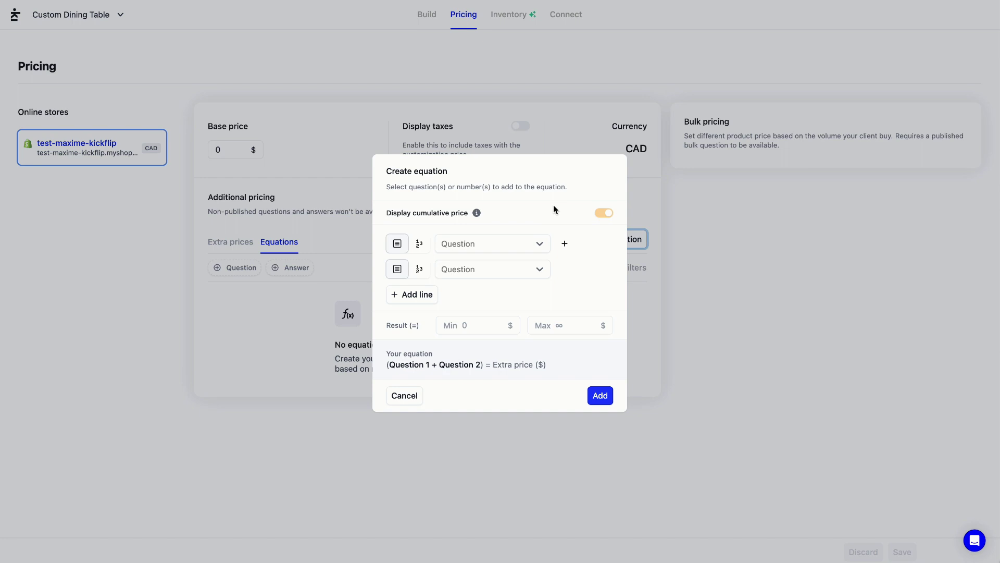
left_click(538, 244)
left_click(490, 286)
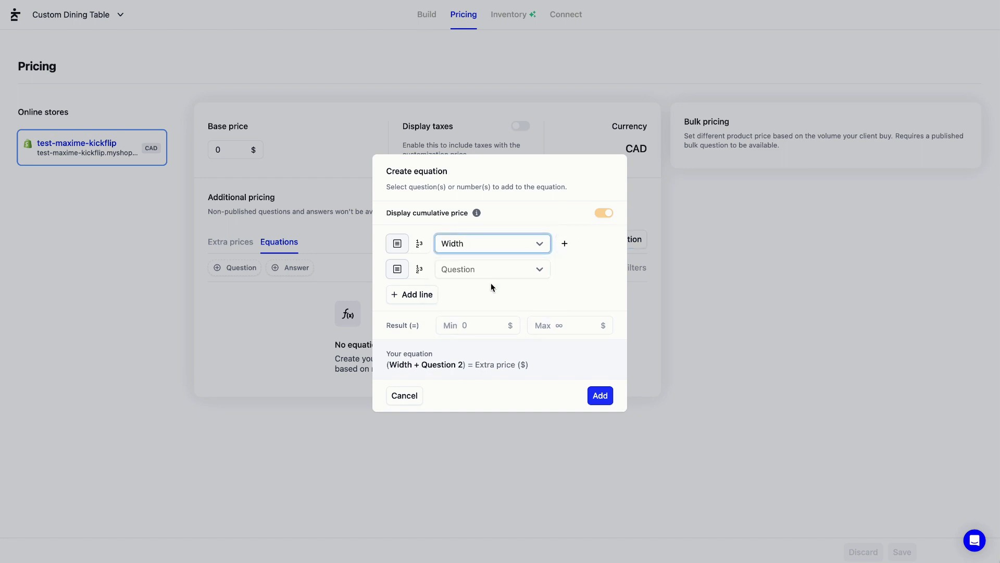
left_click(568, 245)
left_click(572, 298)
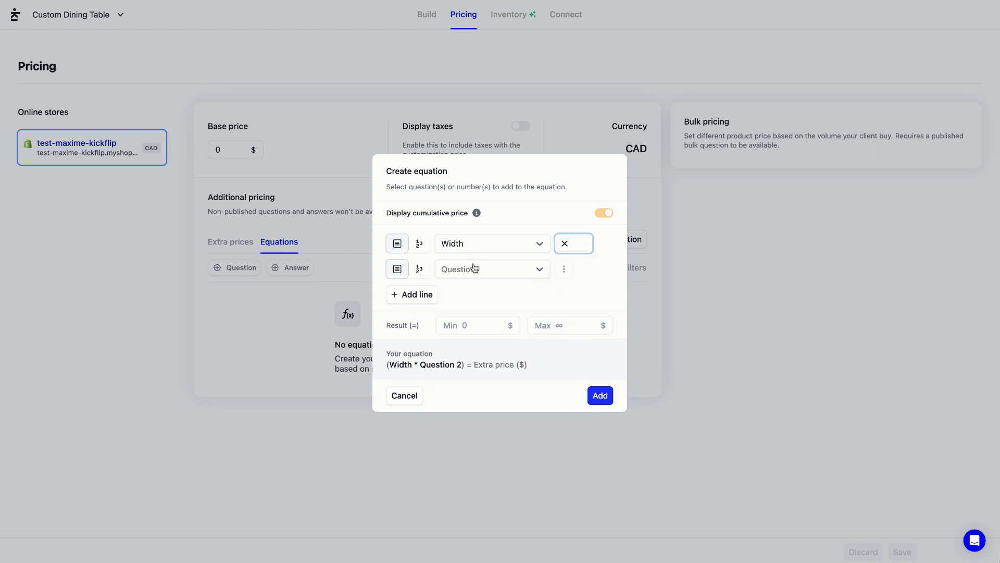
left_click(488, 276)
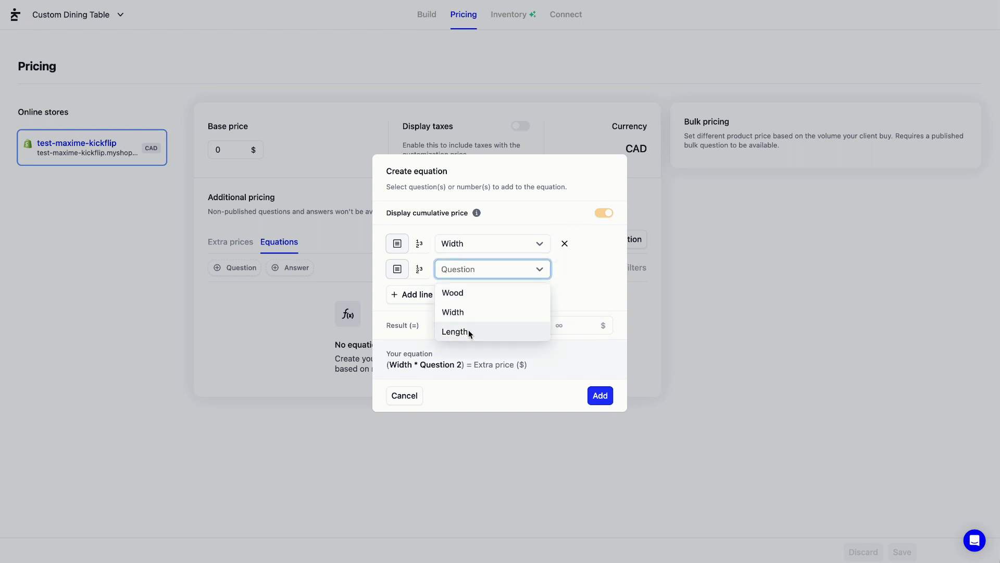
left_click(468, 331)
Append Wood as a third term, multiplied after Length
left_click(477, 300)
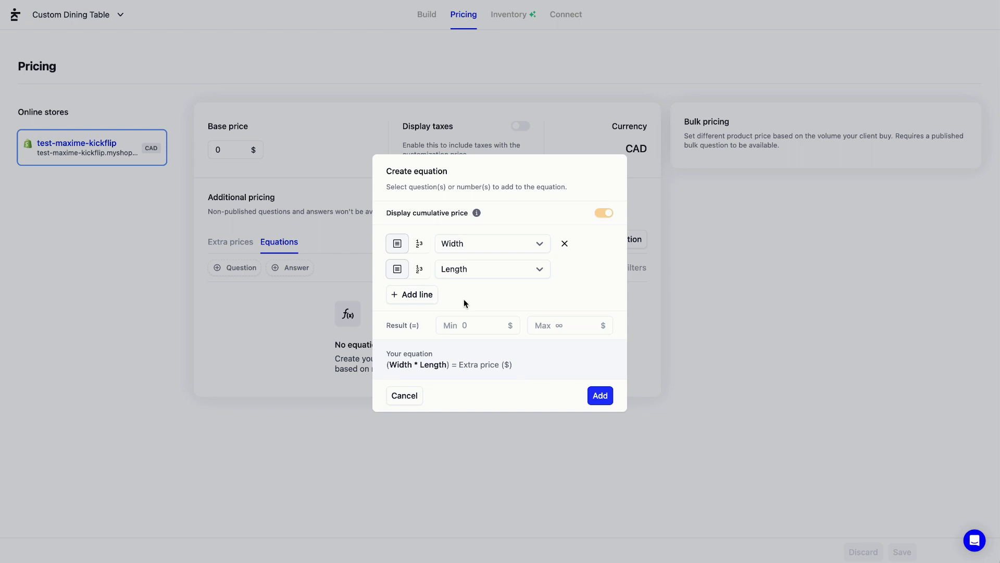
left_click(421, 298)
left_click(467, 288)
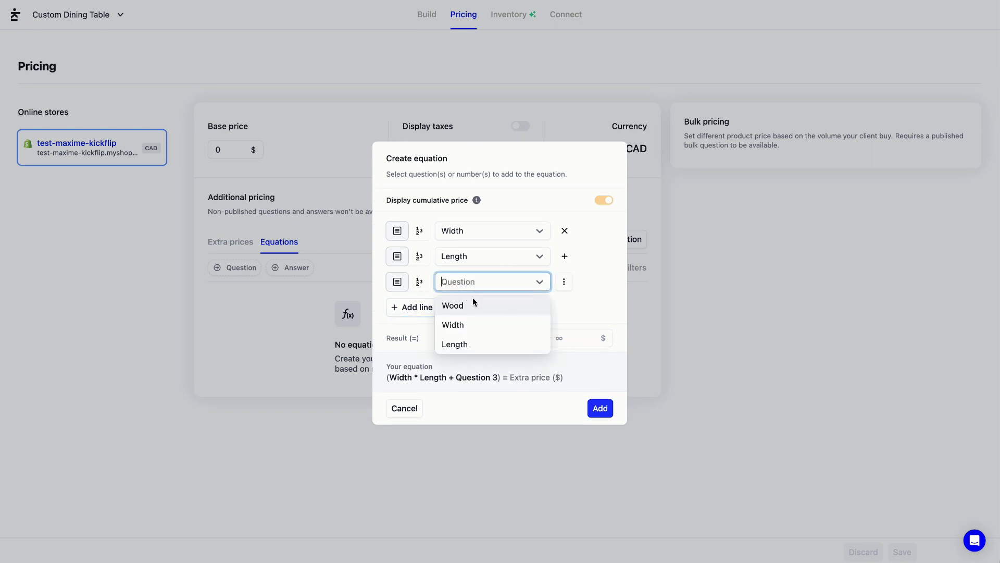
left_click(469, 306)
left_click(573, 225)
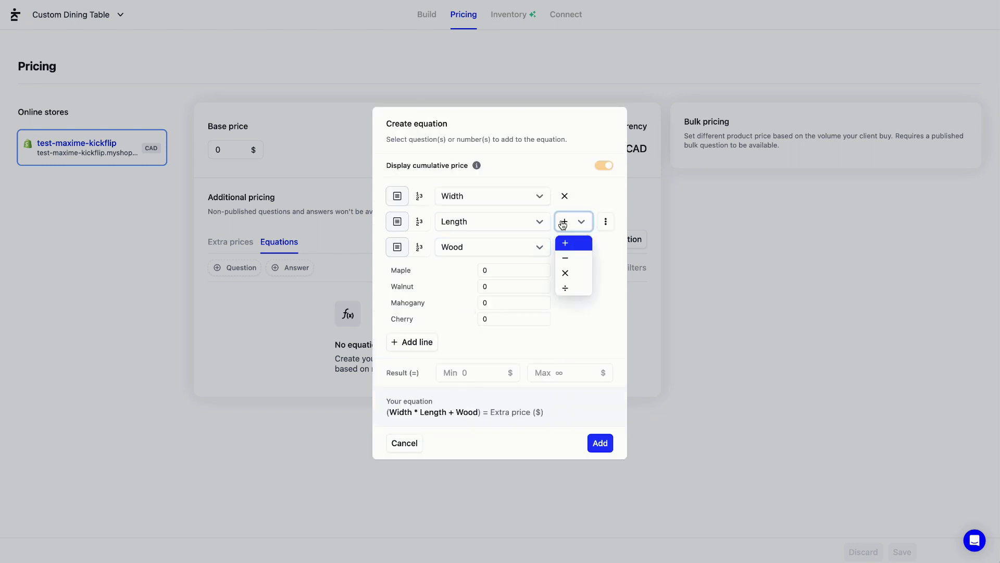
left_click(567, 276)
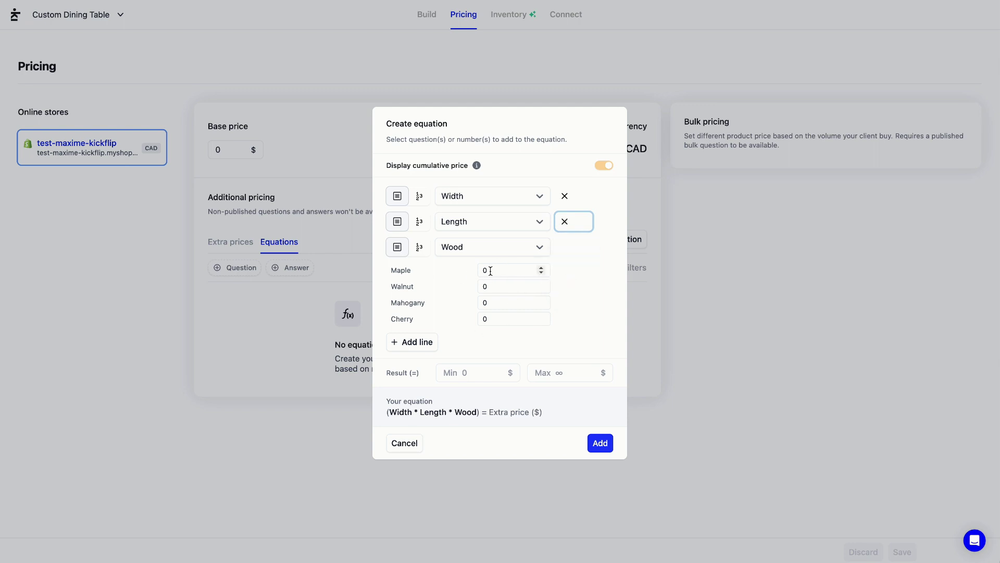
Enter Wood multipliers 1 for Maple, 2 for Walnut and 3 for Mahogany, then select Cherry's
left_click(490, 270)
type("1")
left_click(490, 286)
type("2")
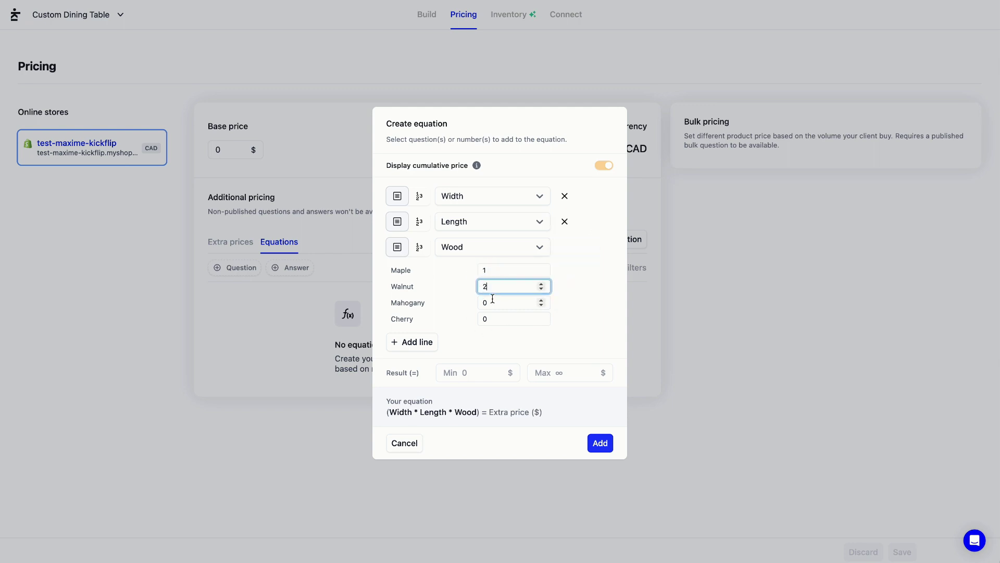
left_click(493, 302)
type("3")
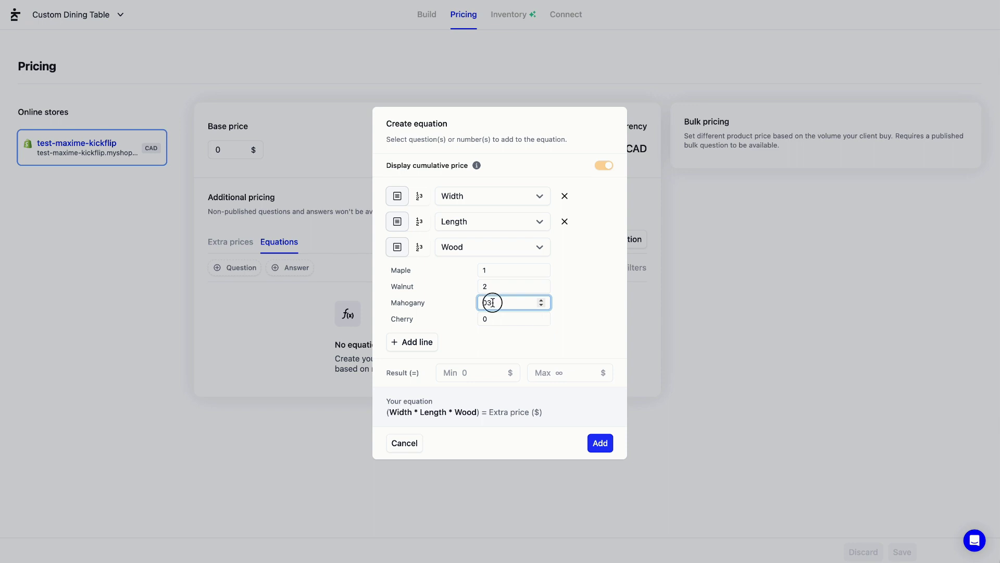
left_click(493, 317)
Set Cherry's multiplier to 4 and give the equation a 900 $ minimum result
type("4")
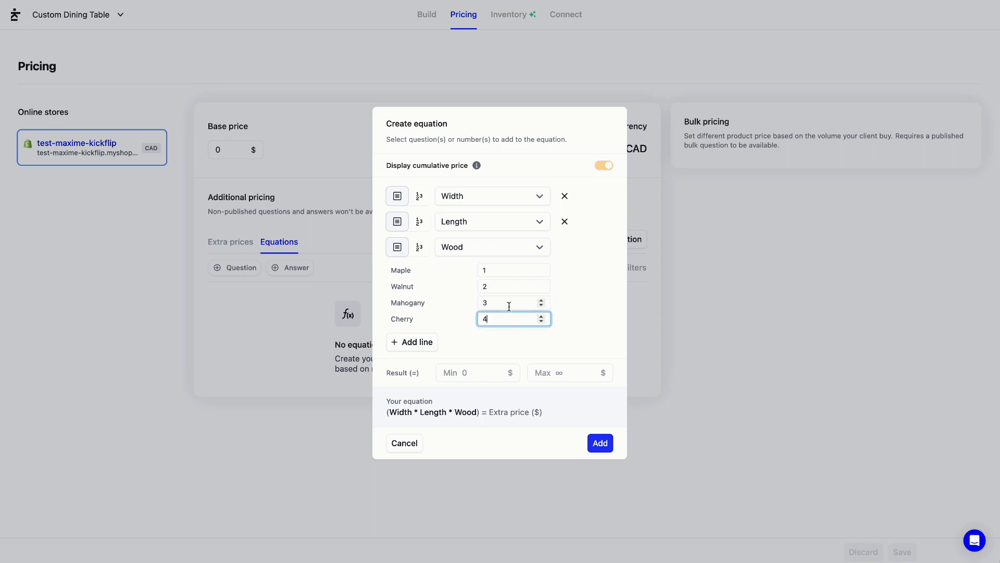
left_click(584, 310)
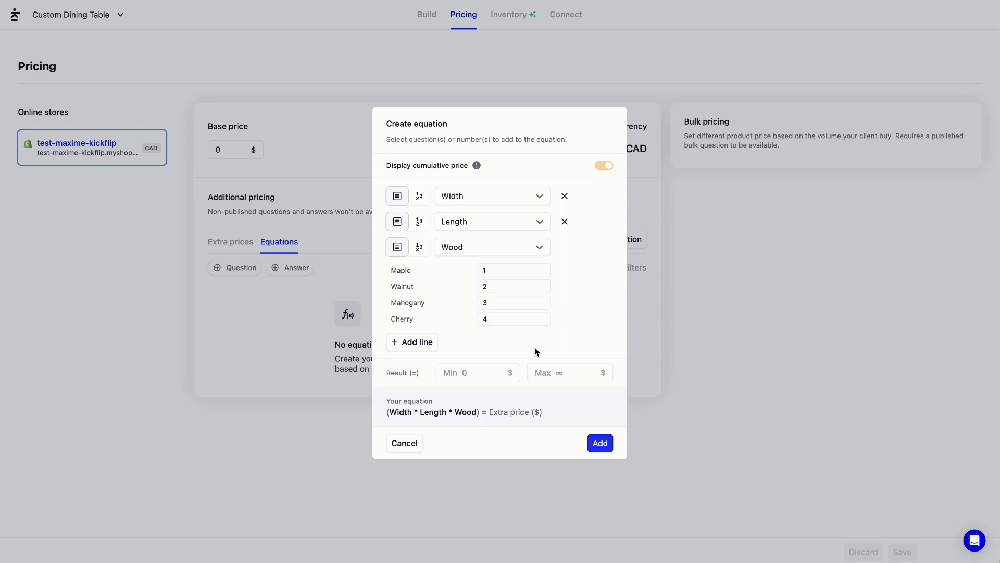
left_click(468, 373)
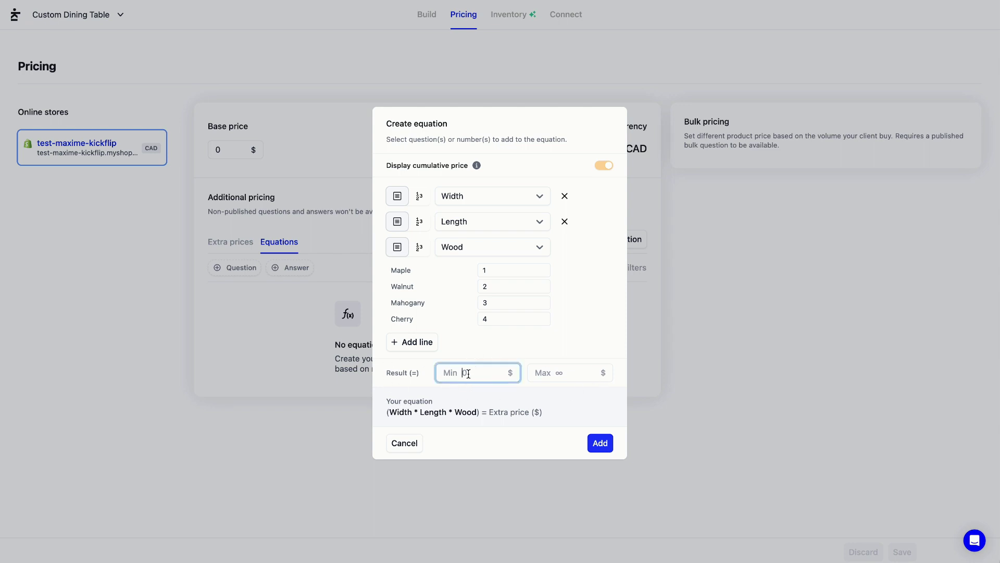
type("900")
left_click(473, 346)
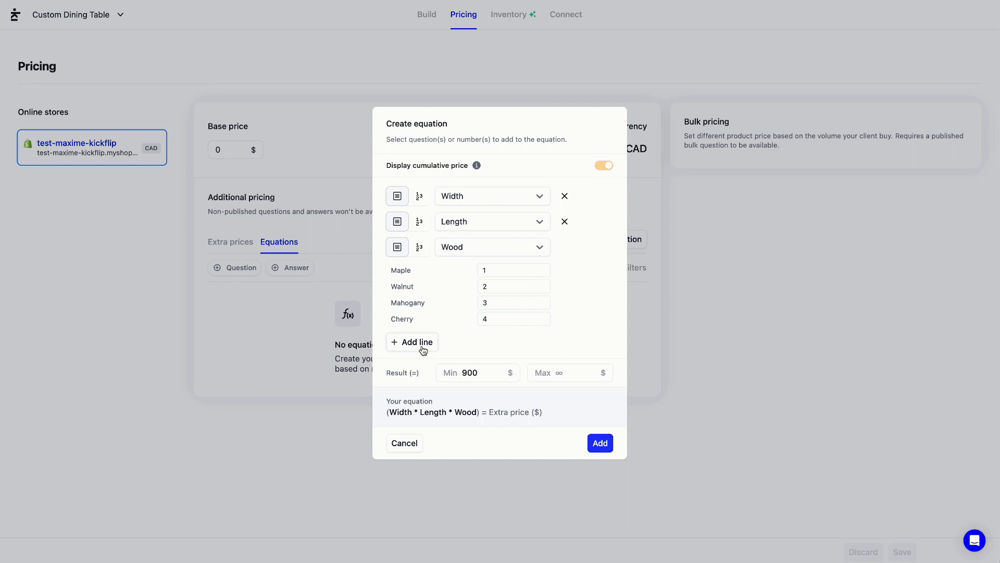
left_click_drag(417, 345, 454, 344)
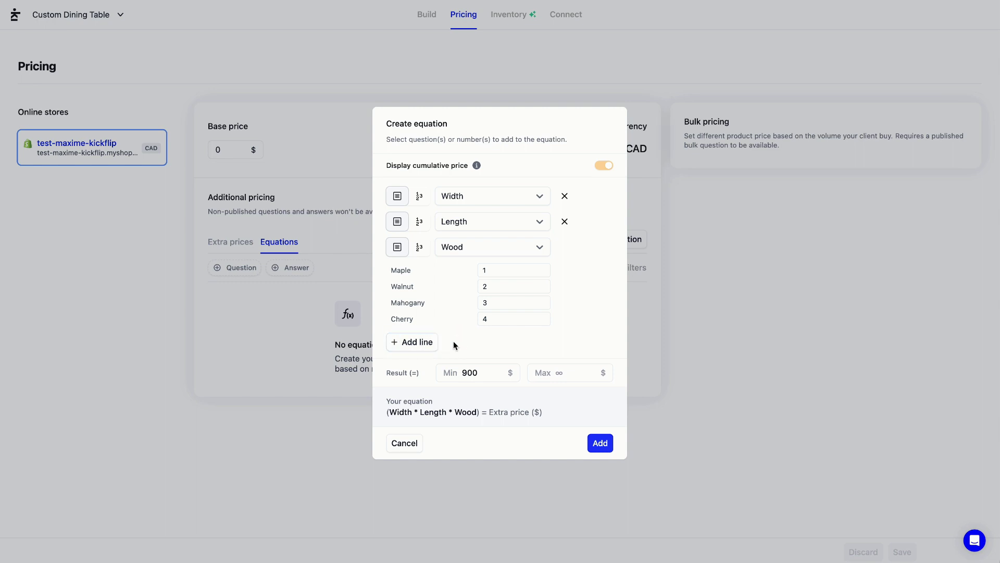
Add a fixed-number term of 1.5, multiplied after Wood
left_click(409, 348)
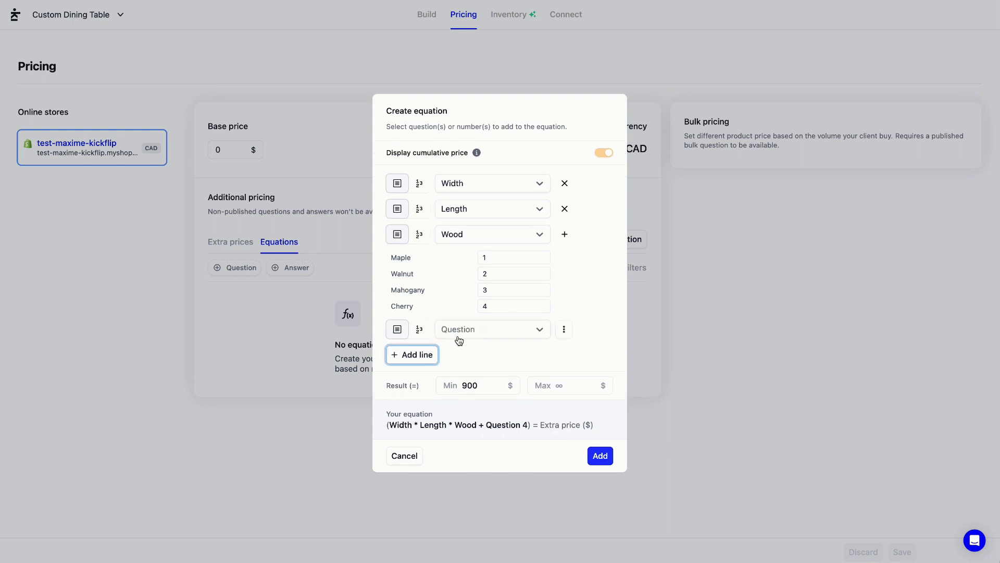
left_click(418, 331)
left_click(468, 328)
type("1")
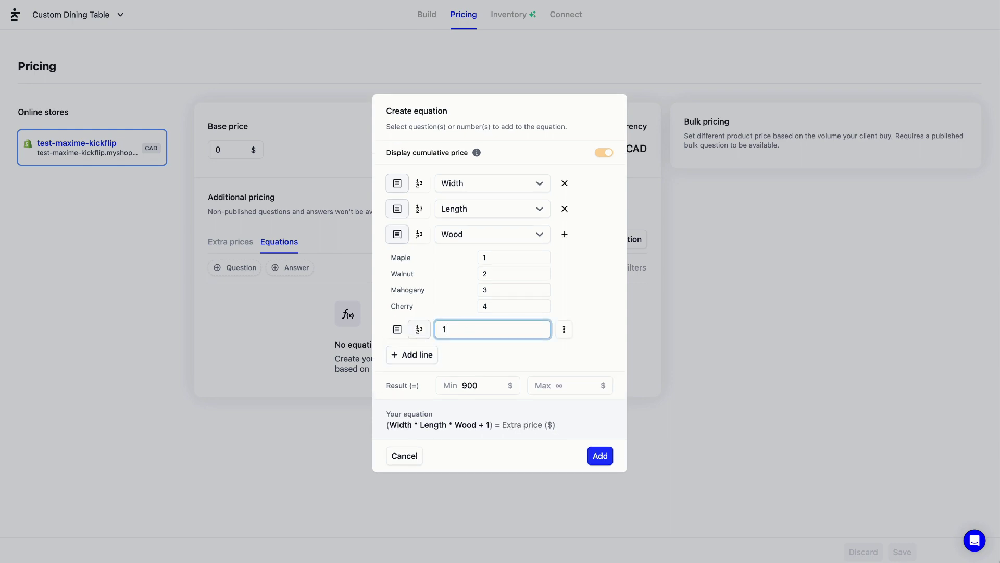
type(".5")
left_click(564, 234)
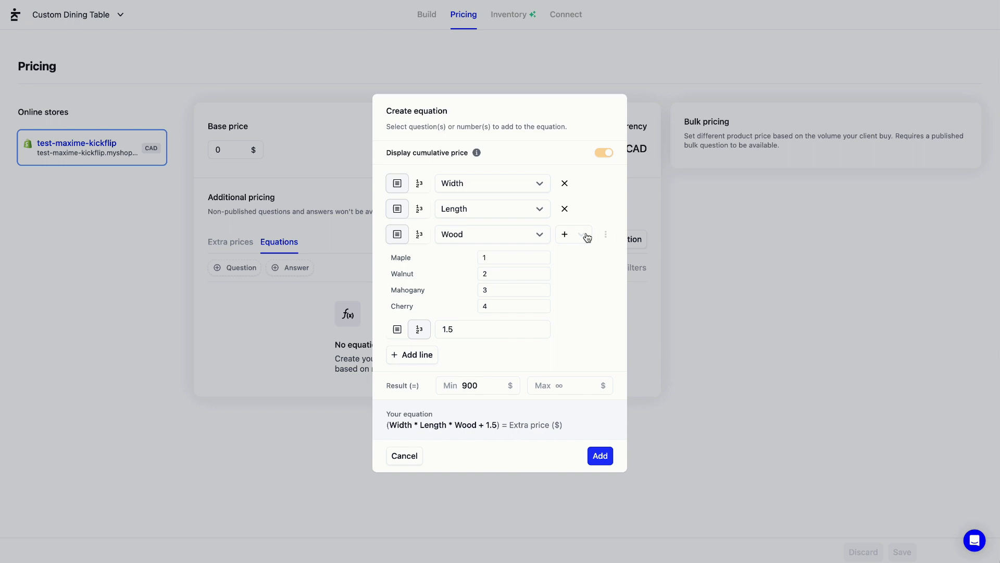
left_click(567, 237)
left_click(576, 286)
Move Wood below 1.5 and multiply it, giving Width × Length × 1.5 × Wood
left_click(606, 235)
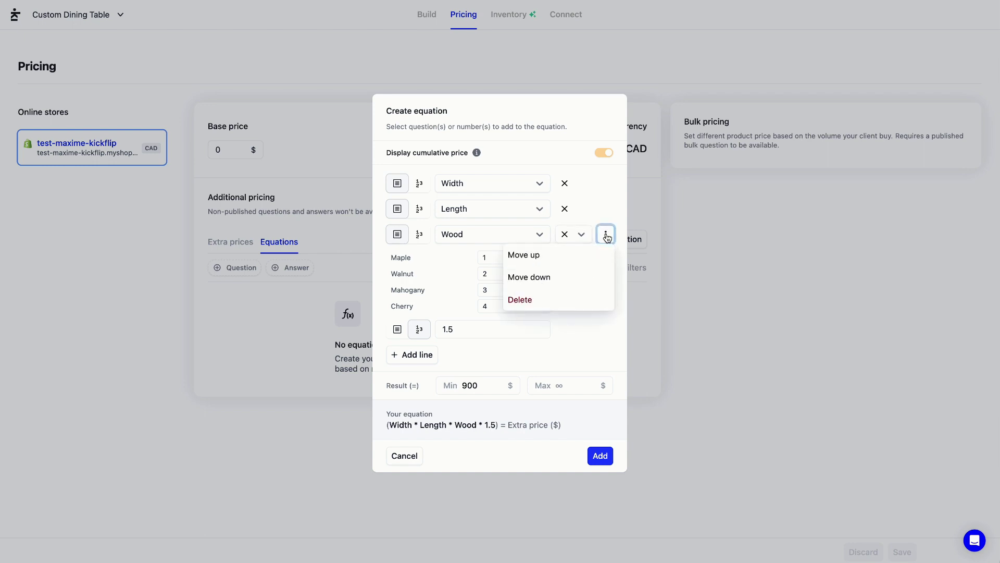
left_click(547, 283)
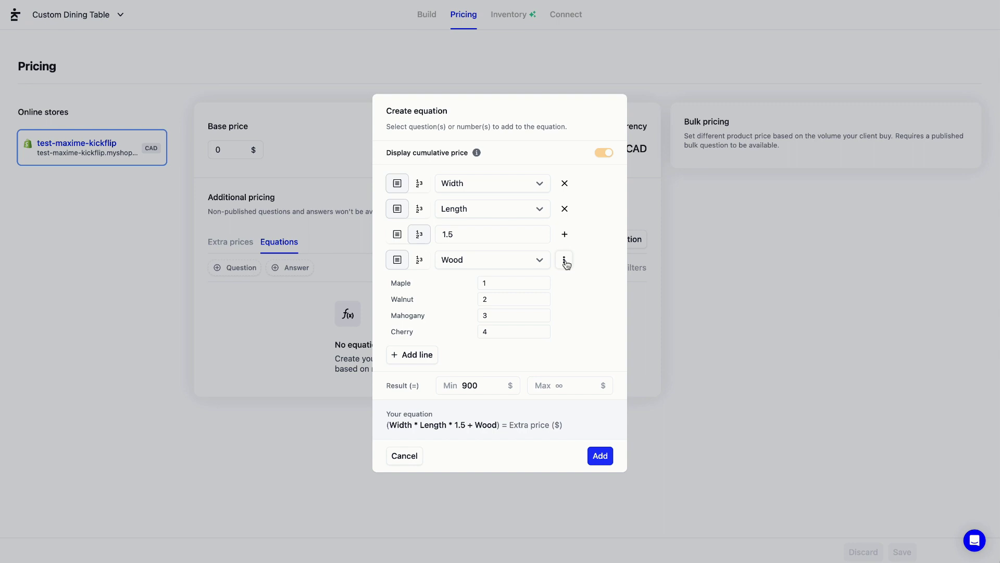
left_click(564, 234)
left_click(571, 286)
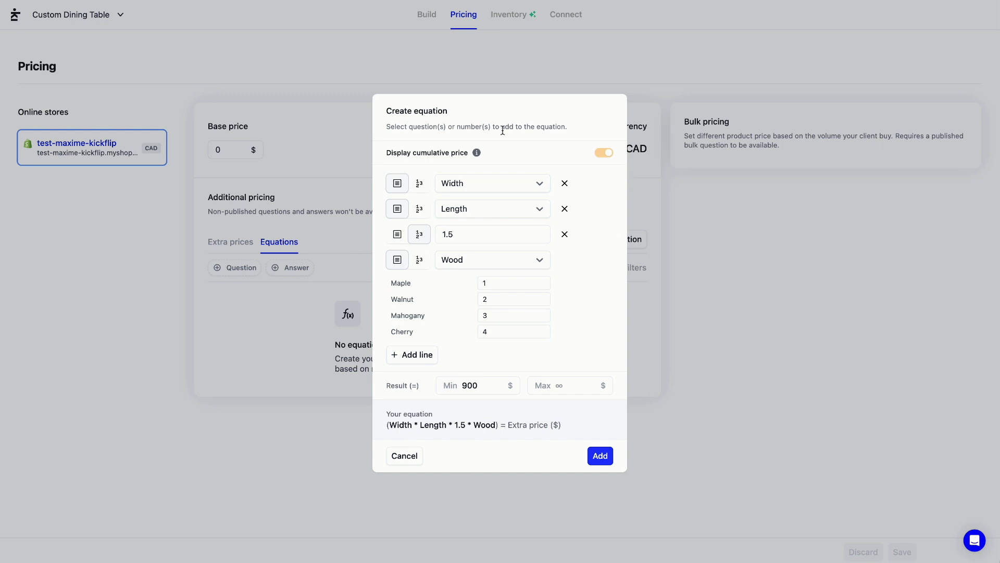
Add the finished equation, publish the pricing and return to the Build tab
left_click(602, 461)
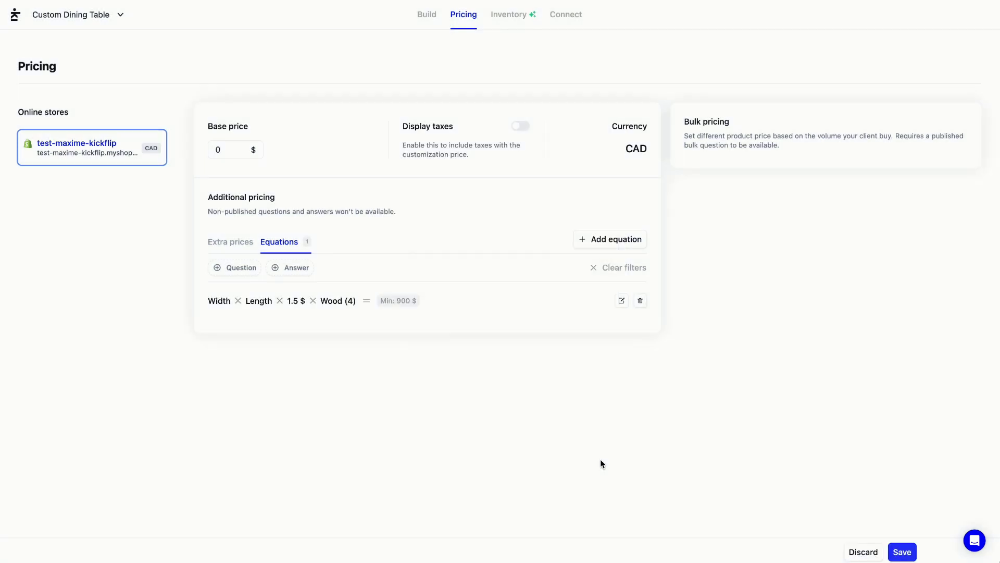
left_click(902, 551)
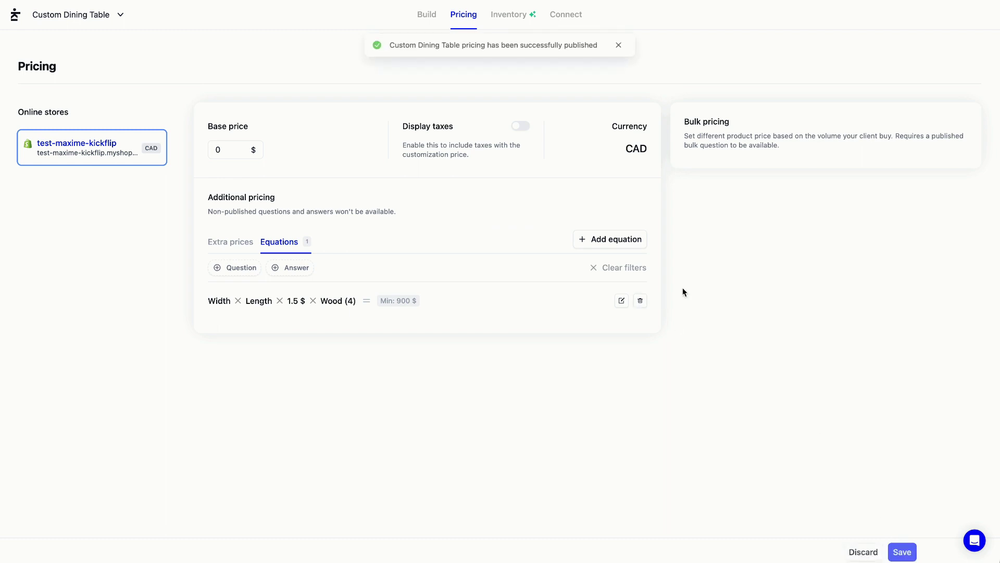
left_click(429, 20)
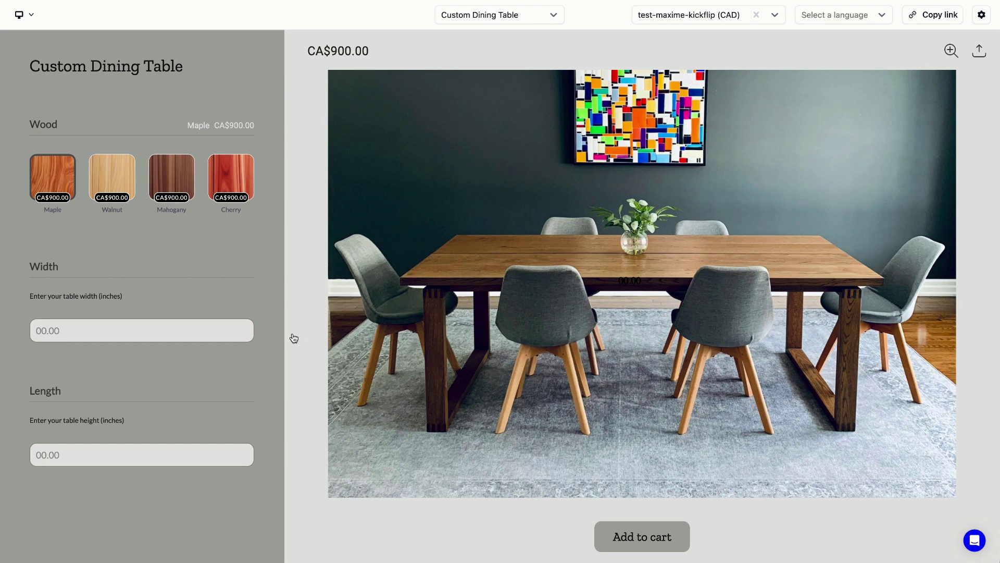
In the preview, enter Width 22 and Length 120, then change Width to 10
left_click(192, 333)
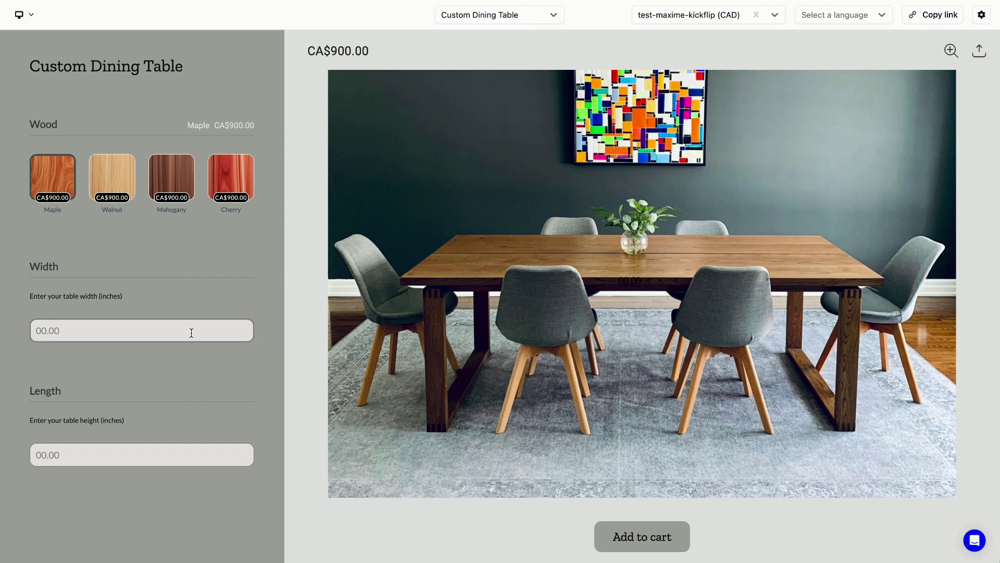
type("22")
left_click(102, 460)
type("120")
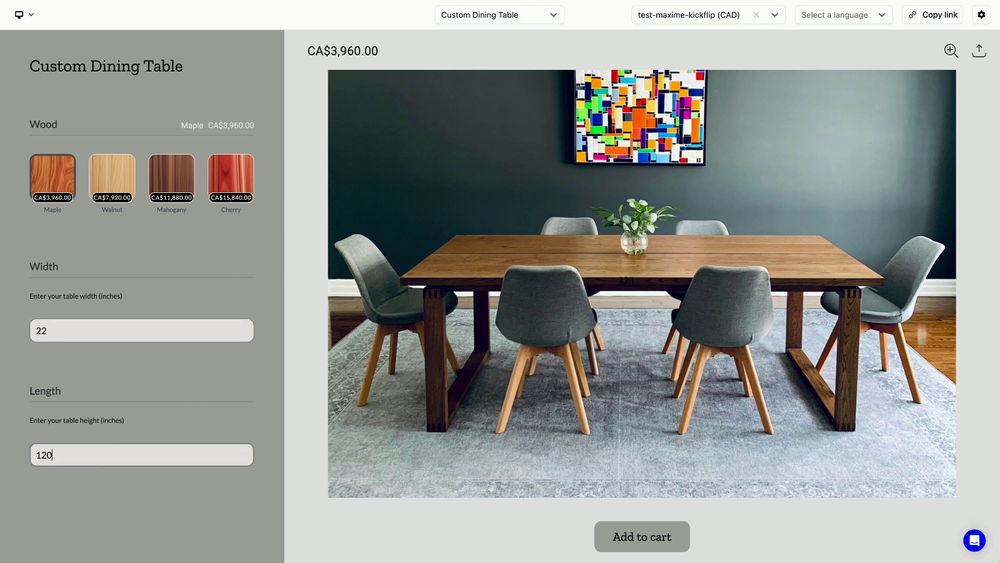
left_click(236, 268)
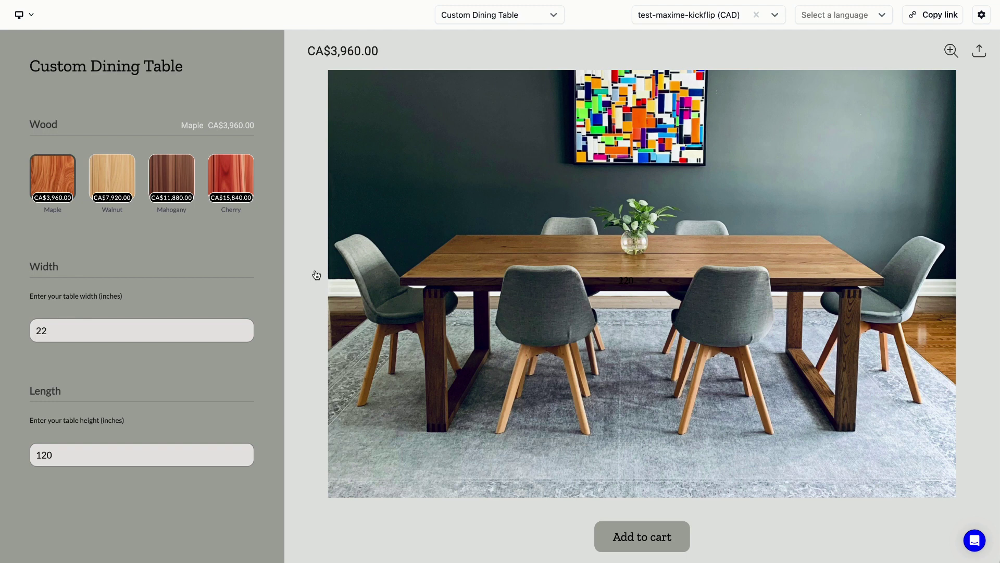
double_click(147, 328)
type("10")
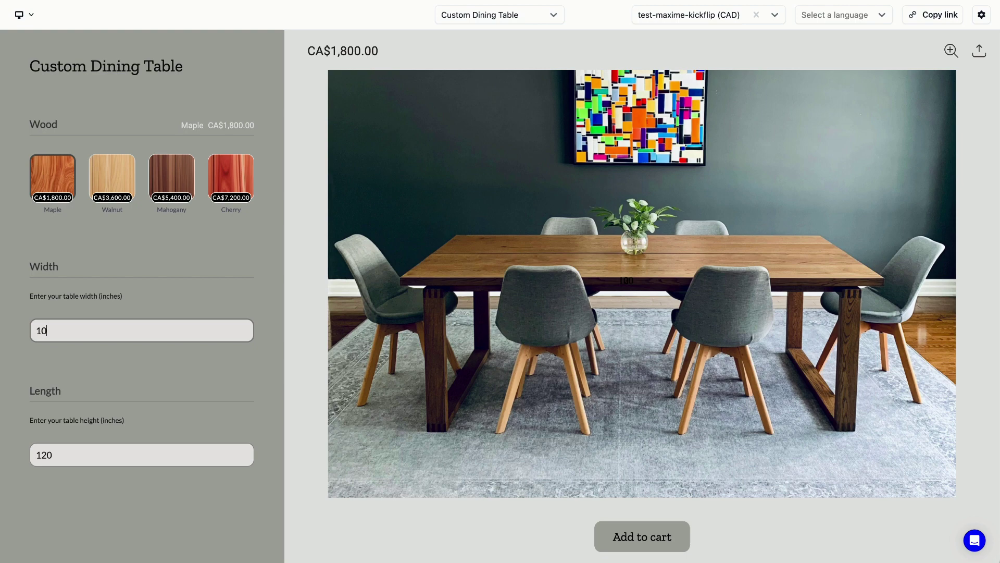